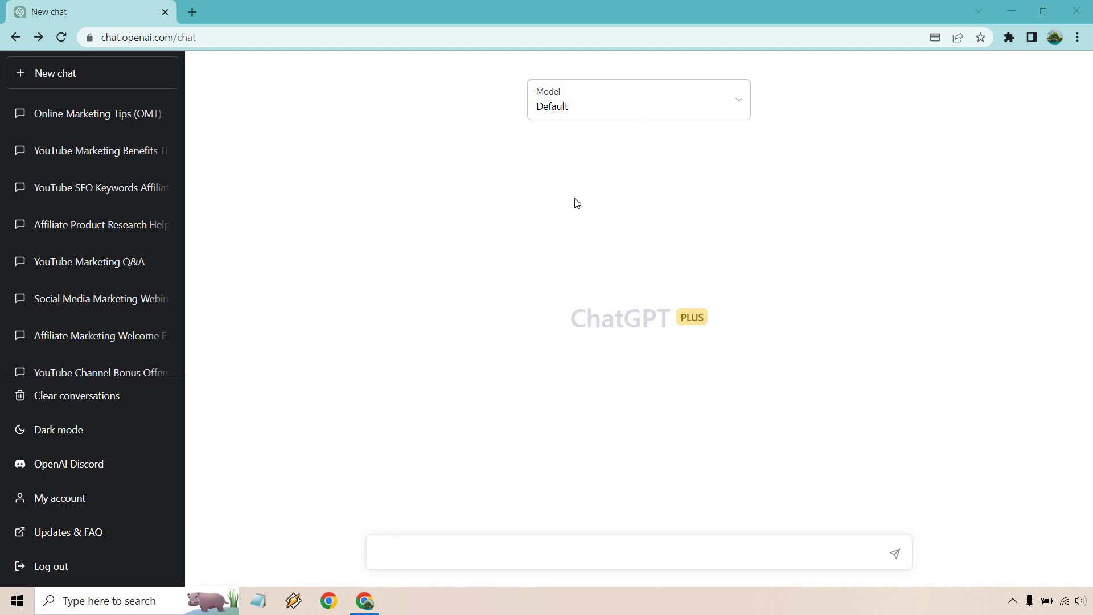
Step: Check the account's subscription plan, then close the account details and reload the empty chat page
left_click(80, 499)
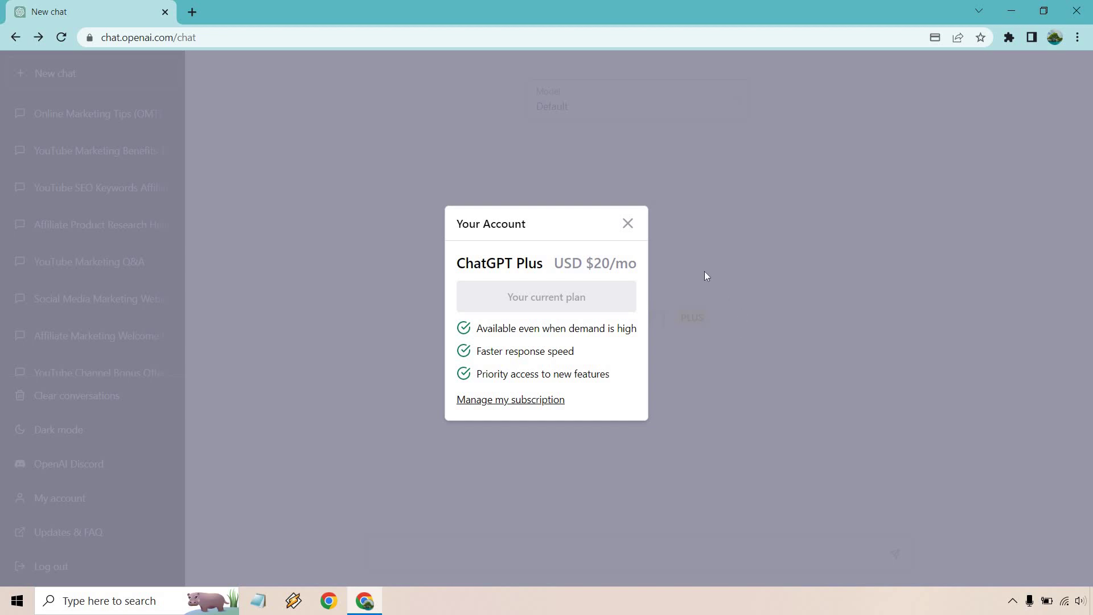
left_click(627, 223)
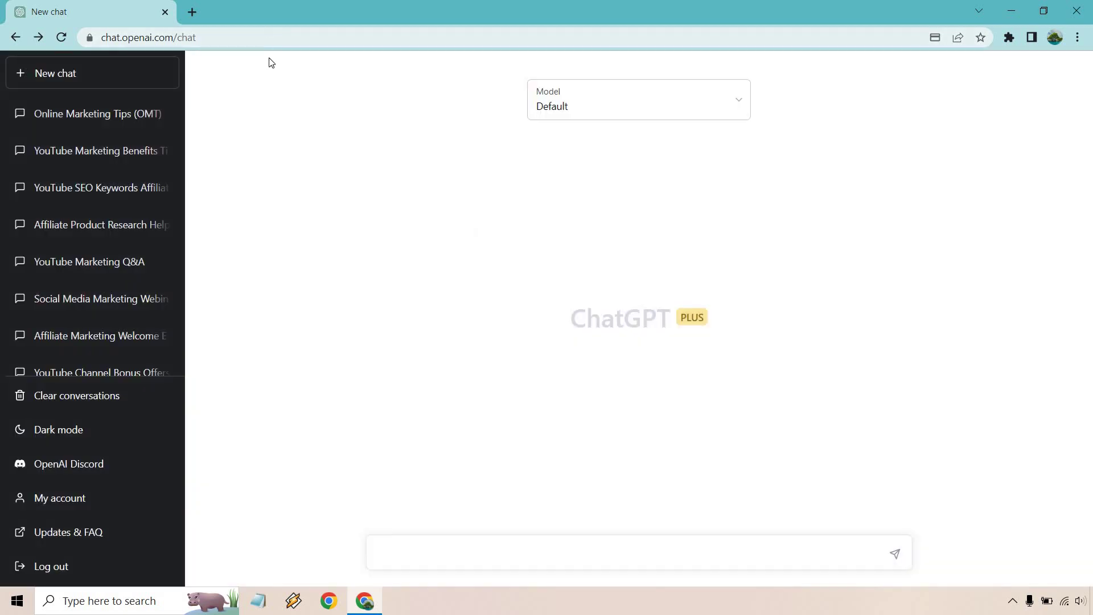
left_click(265, 43)
key("Return")
Step: Reopen 'My account' to show the Plus plan at USD $20 per month and its benefits
left_click(95, 498)
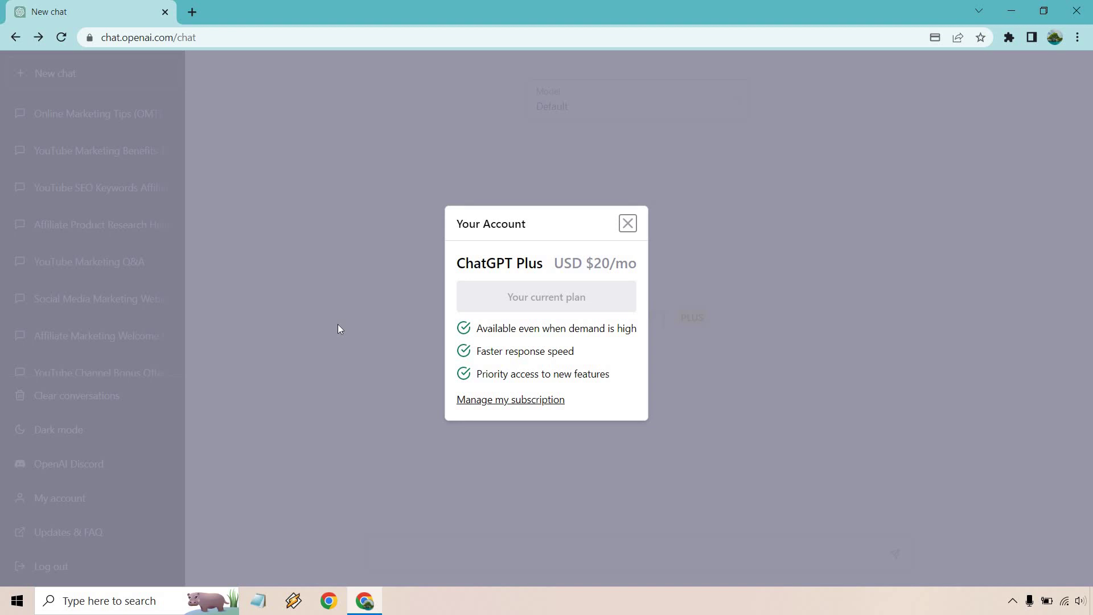
Step: Close the account details, then send the pasted prompt requesting a YouTube intro on ChatGPT Plus's benefits and $20 price
left_click(627, 223)
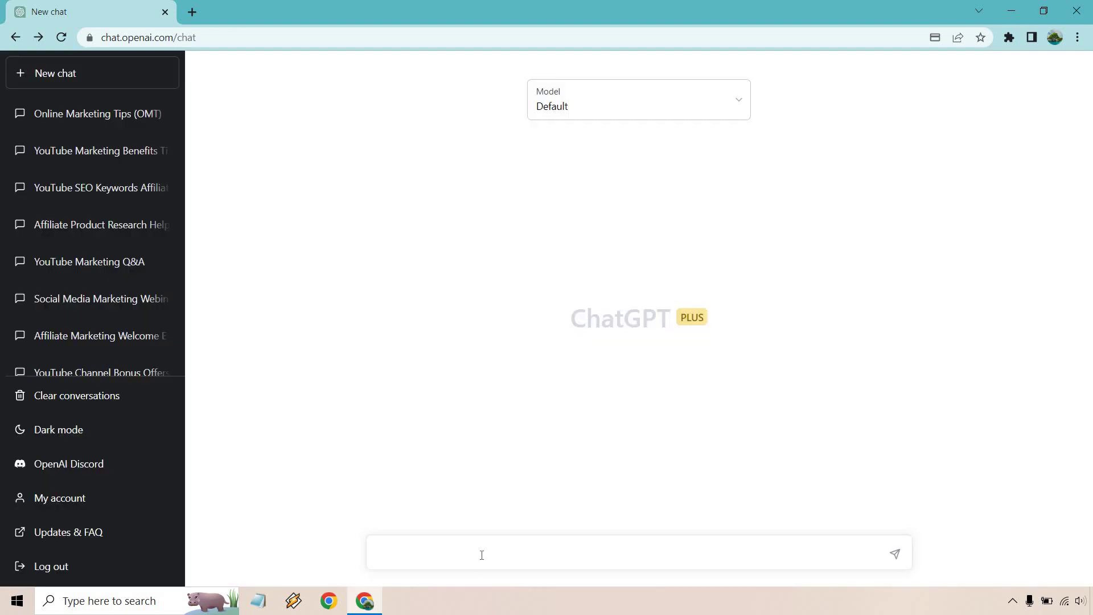
type("Write me an introduction for my YouTube video about ChatGPT Plus. Talk about the benefits of using it and if it is worth $20 per month.")
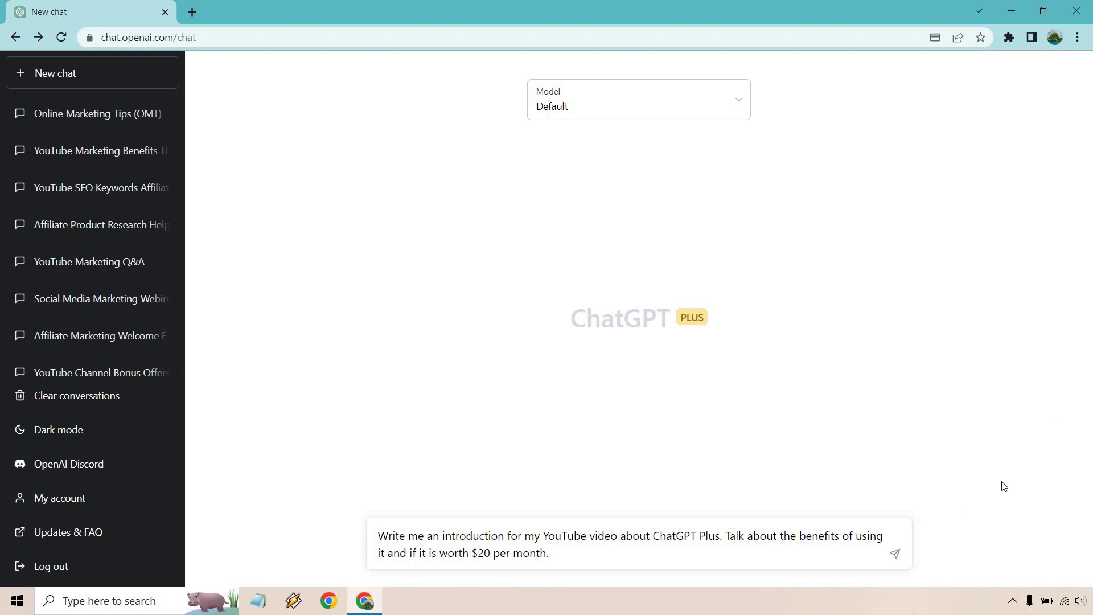
left_click(896, 553)
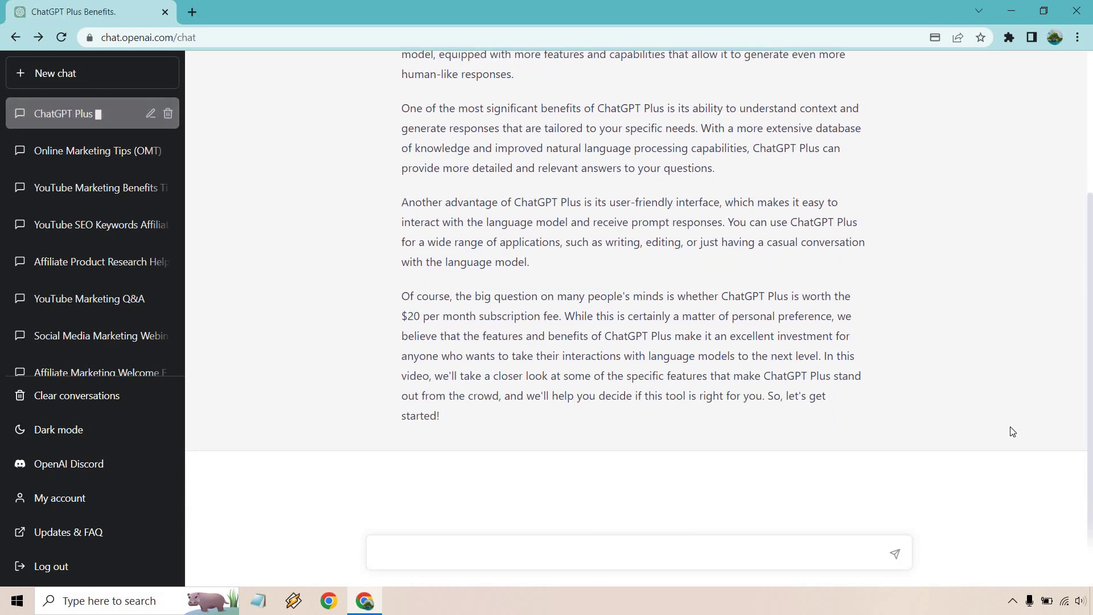
scroll(1003, 372, "up", 3)
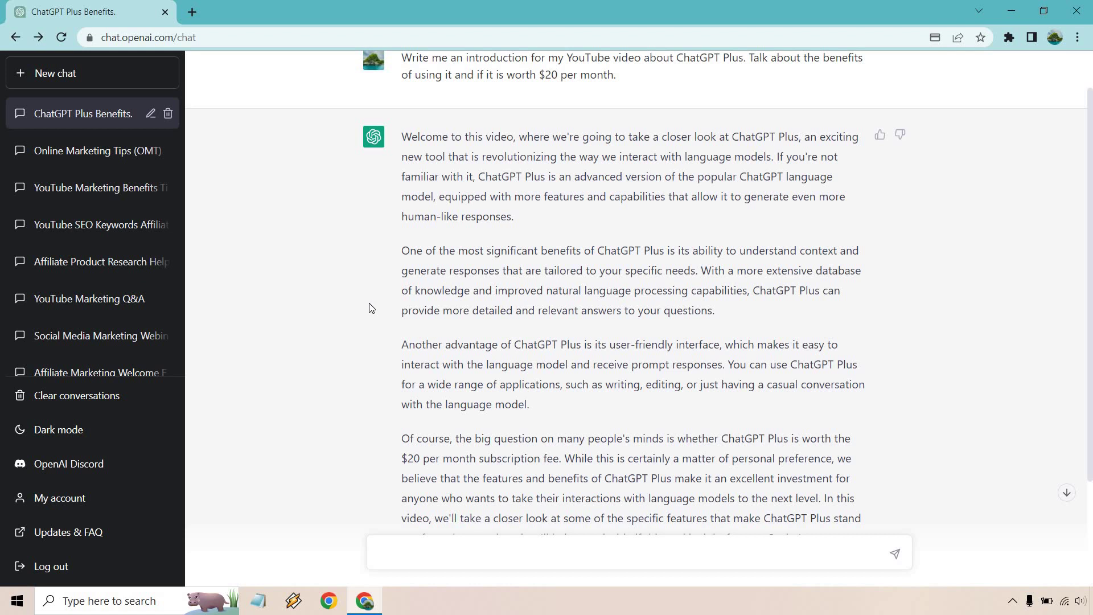
scroll(371, 308, "down", 1)
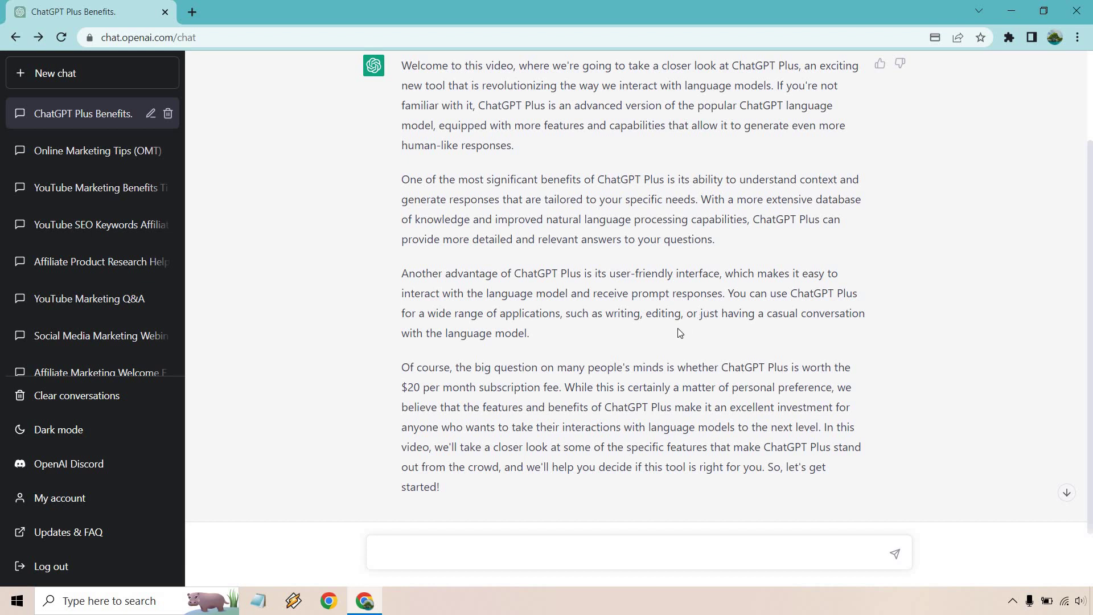
scroll(613, 304, "down", 1)
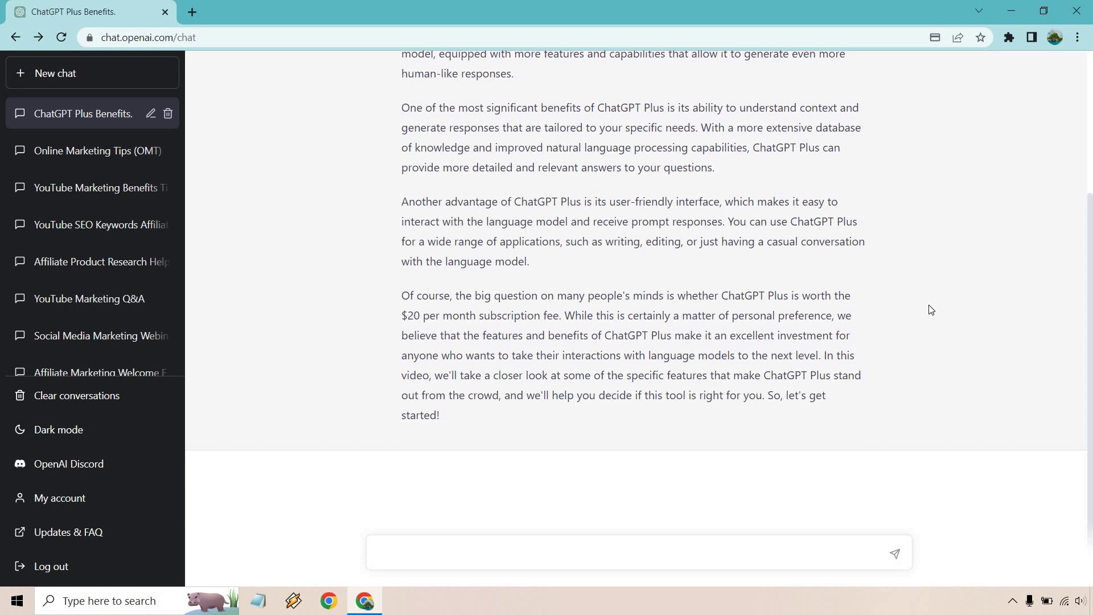
Step: Send the follow-up 'Talk more about the uses of ChatGPT for online business owners.'
left_click(548, 544)
type("Talk more about the uses of ChatGPT for online business owners.")
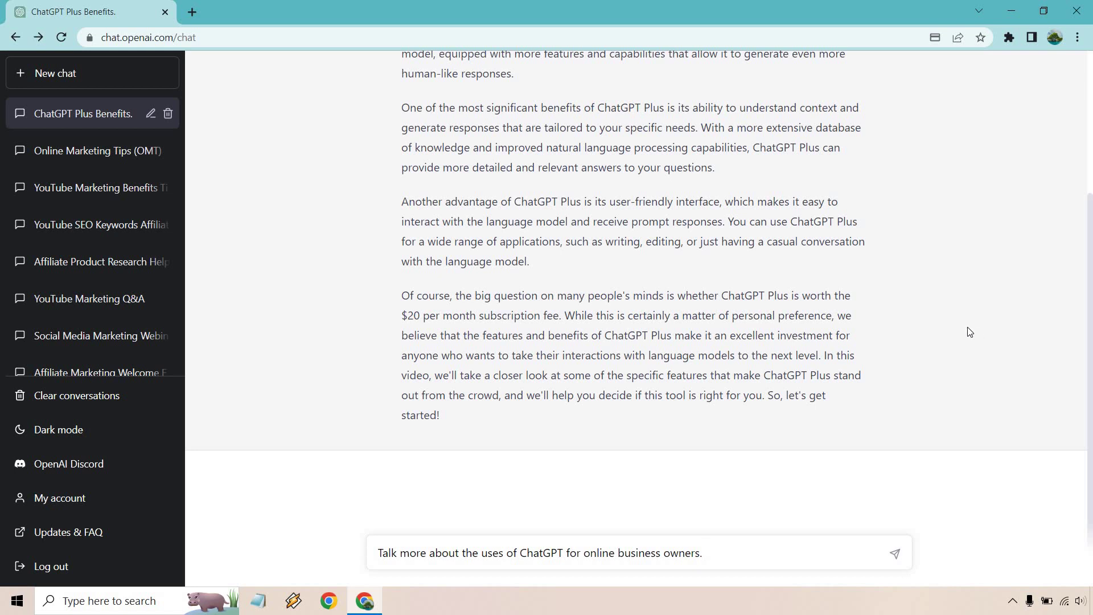
left_click(895, 553)
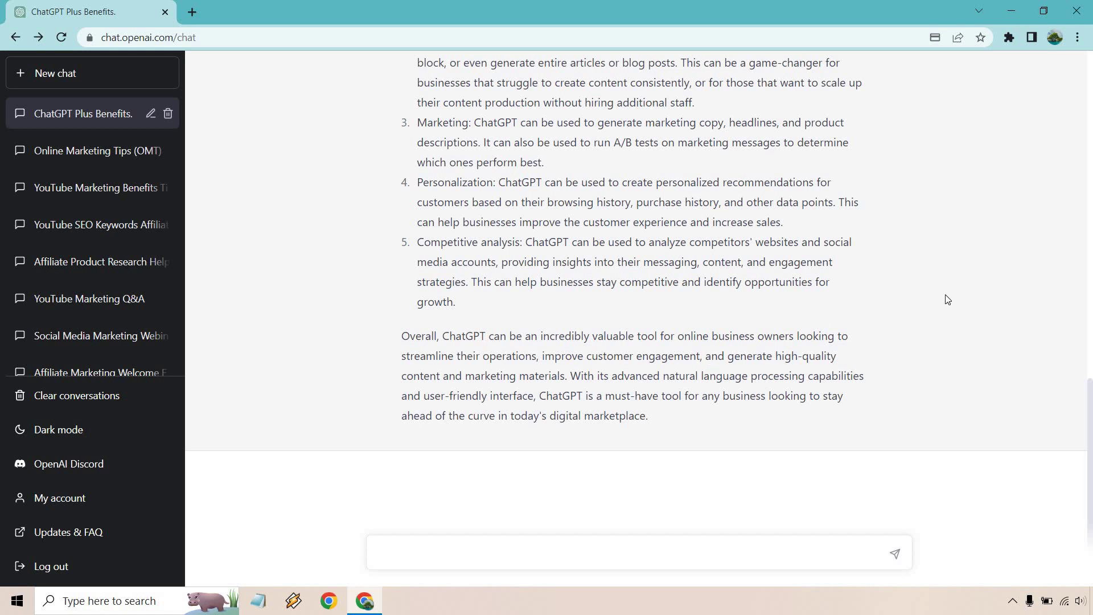
scroll(945, 347, "up", 5)
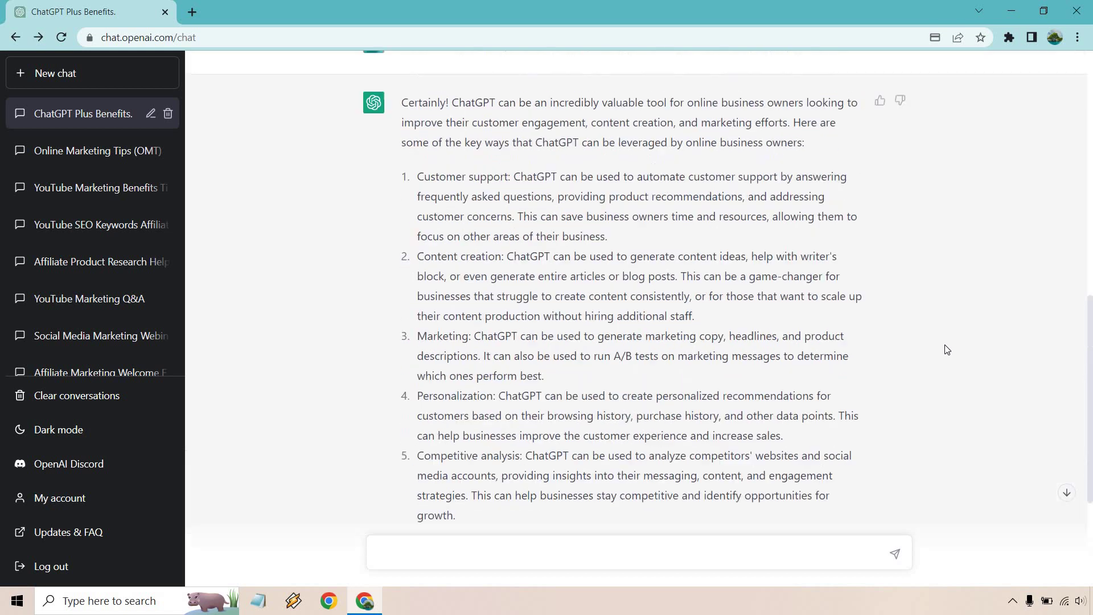
scroll(946, 346, "up", 3)
scroll(948, 345, "up", 10)
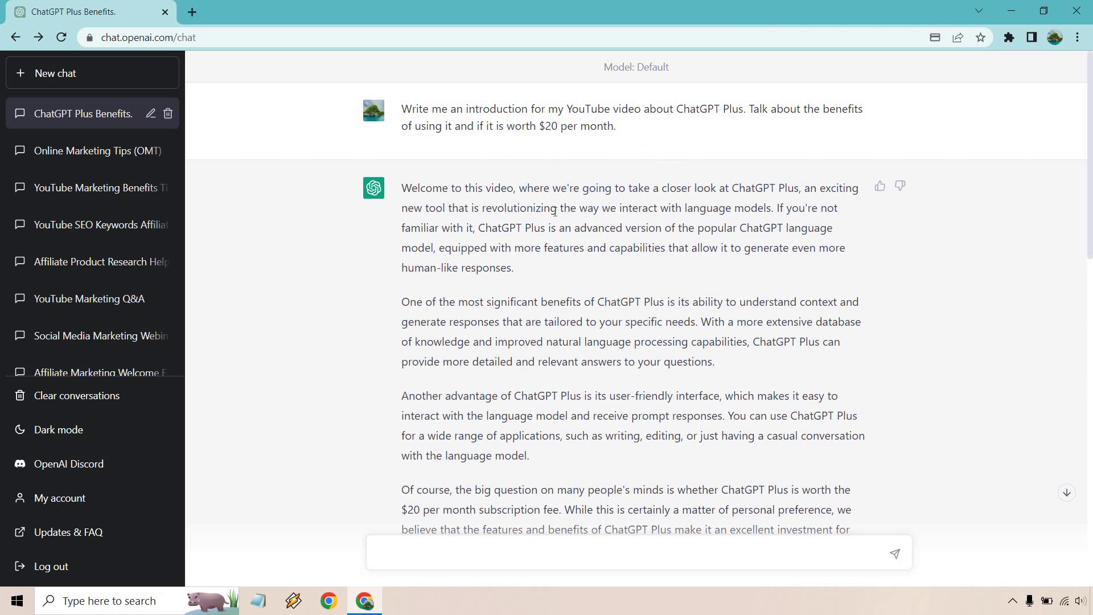
scroll(968, 293, "down", 1)
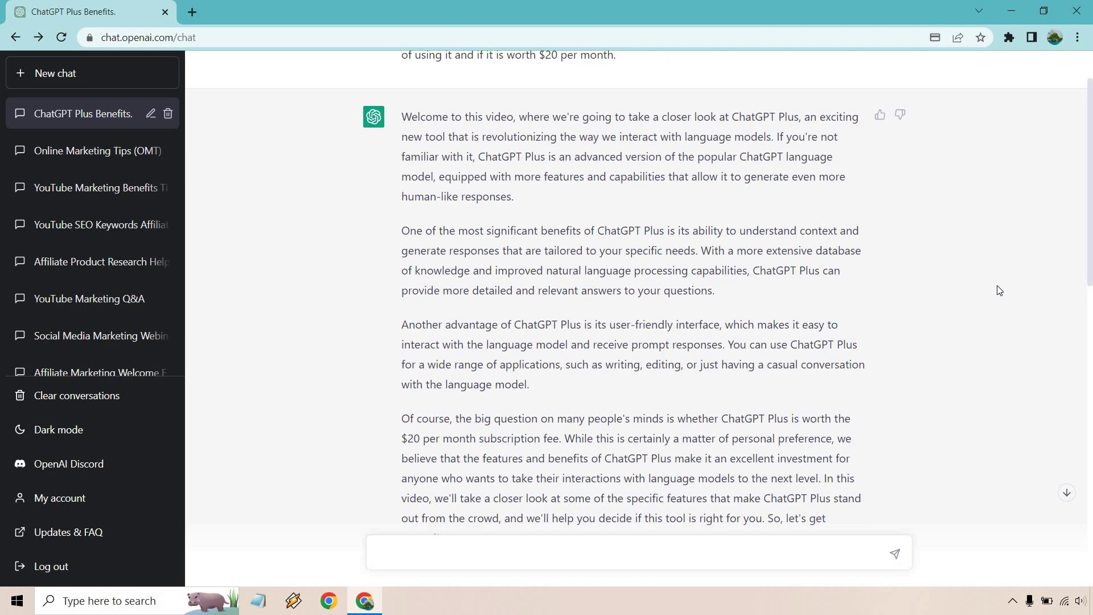
scroll(993, 283, "down", 1)
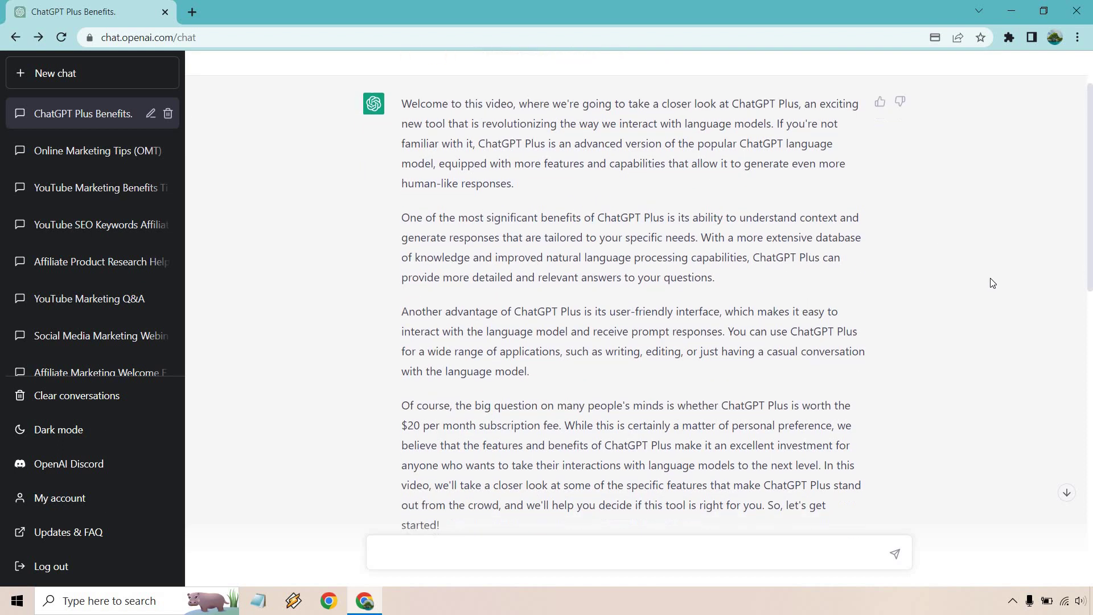
scroll(992, 283, "down", 3)
scroll(992, 283, "down", 3)
scroll(992, 283, "down", 1)
scroll(991, 283, "down", 3)
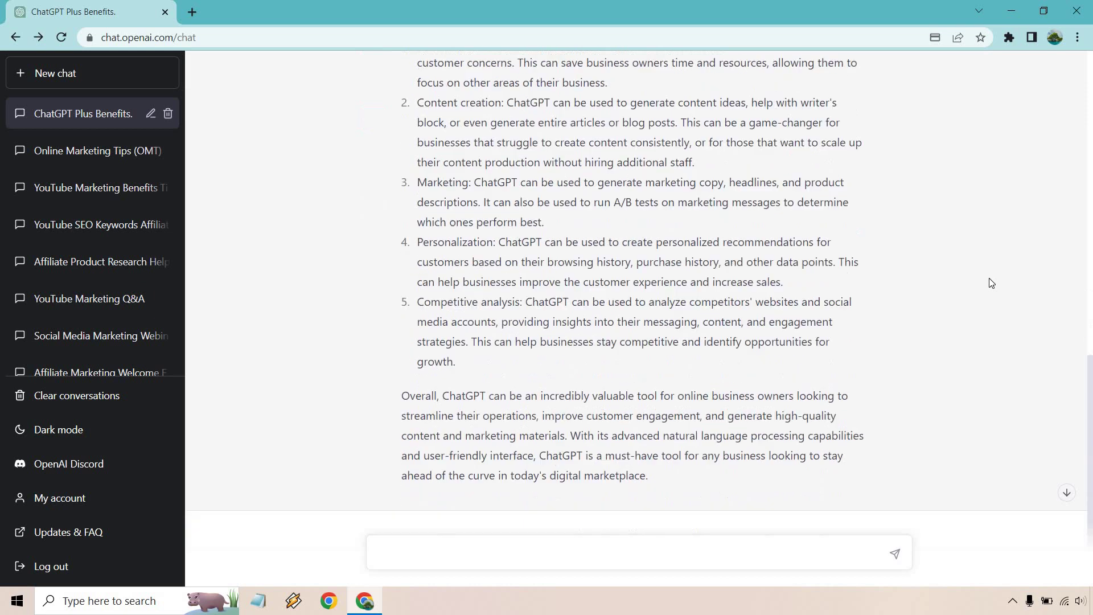
scroll(991, 283, "down", 1)
scroll(991, 284, "up", 6)
scroll(993, 285, "up", 7)
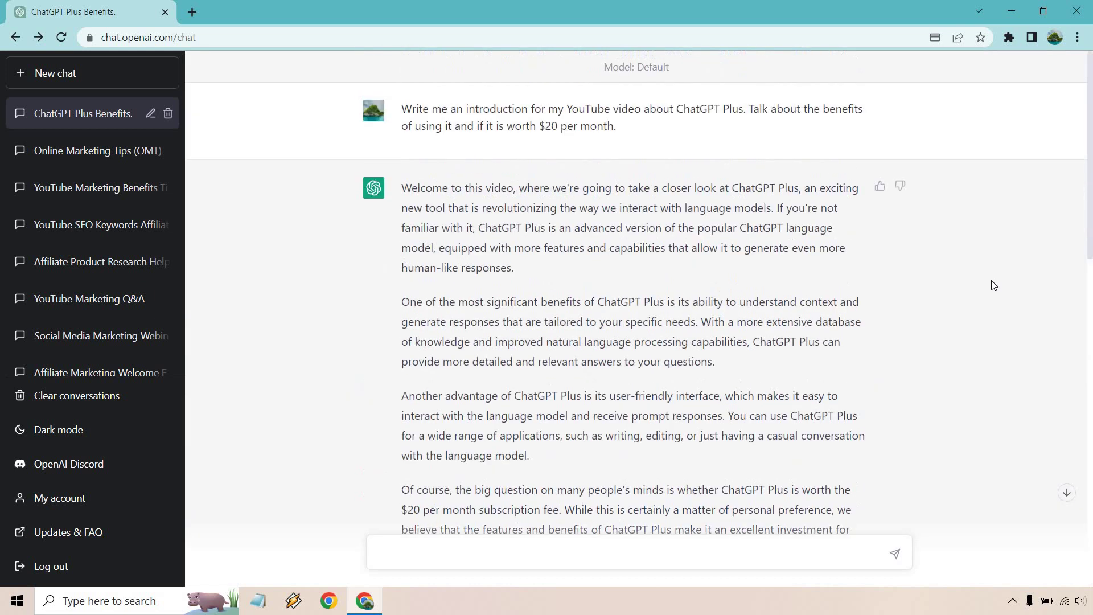